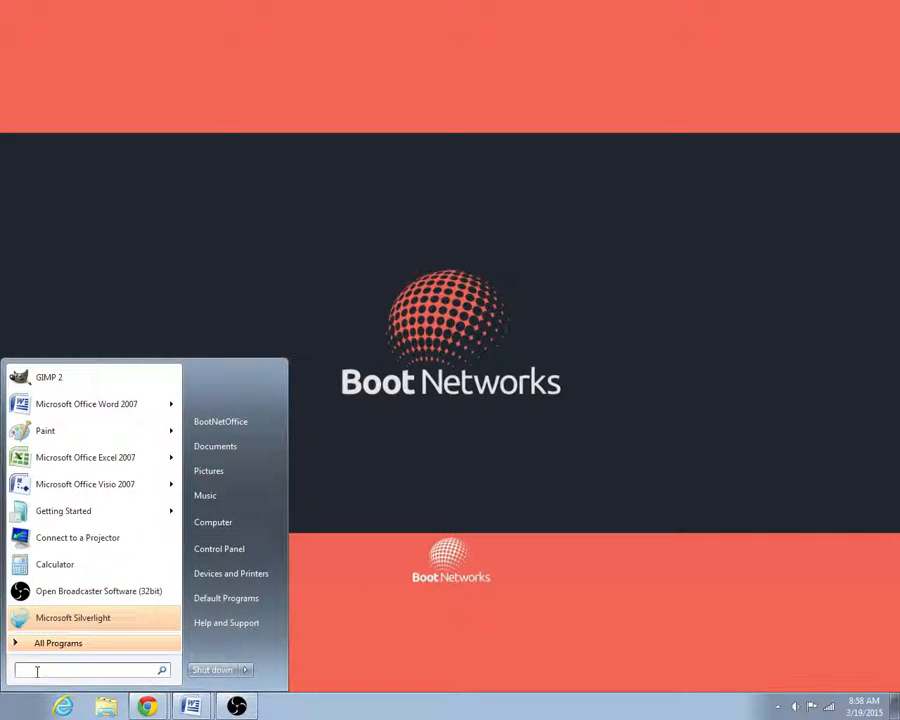
Search the Start menu for backup and open Backup and Restore.
{"action": "type", "text": "back"}
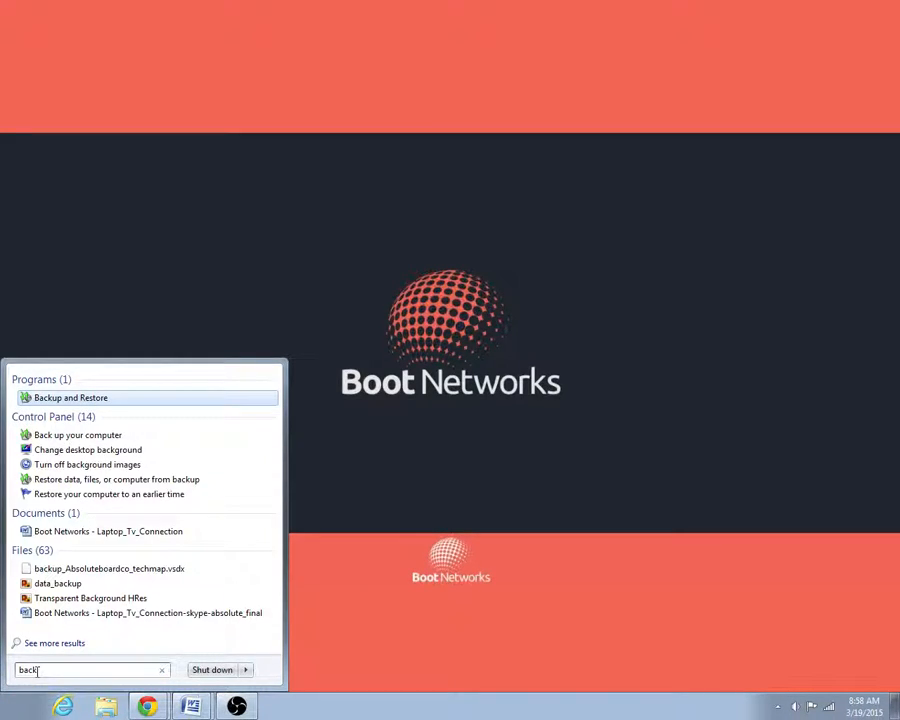
{"action": "left_click", "coordinate": [58, 399]}
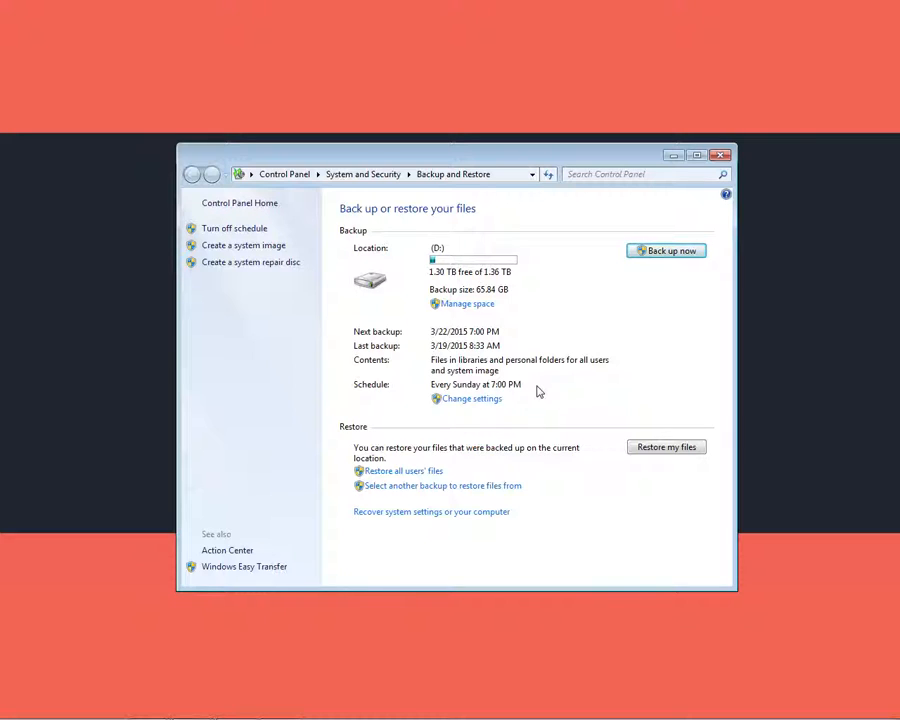
Open the backup settings and pick Local Disk (D:) as the backup destination.
{"action": "left_click", "coordinate": [470, 399]}
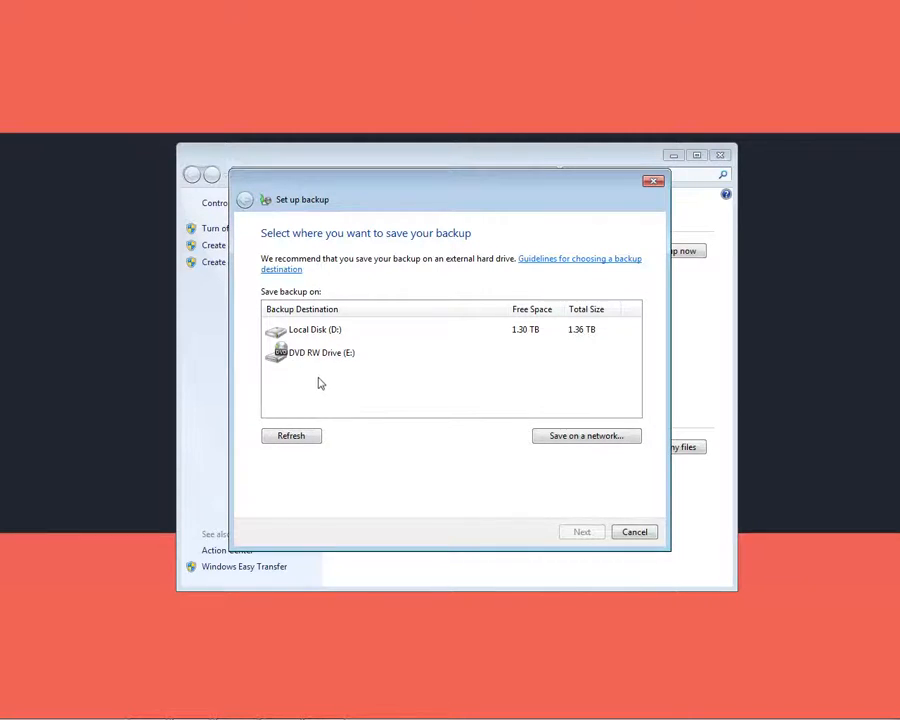
{"action": "left_click", "coordinate": [312, 436]}
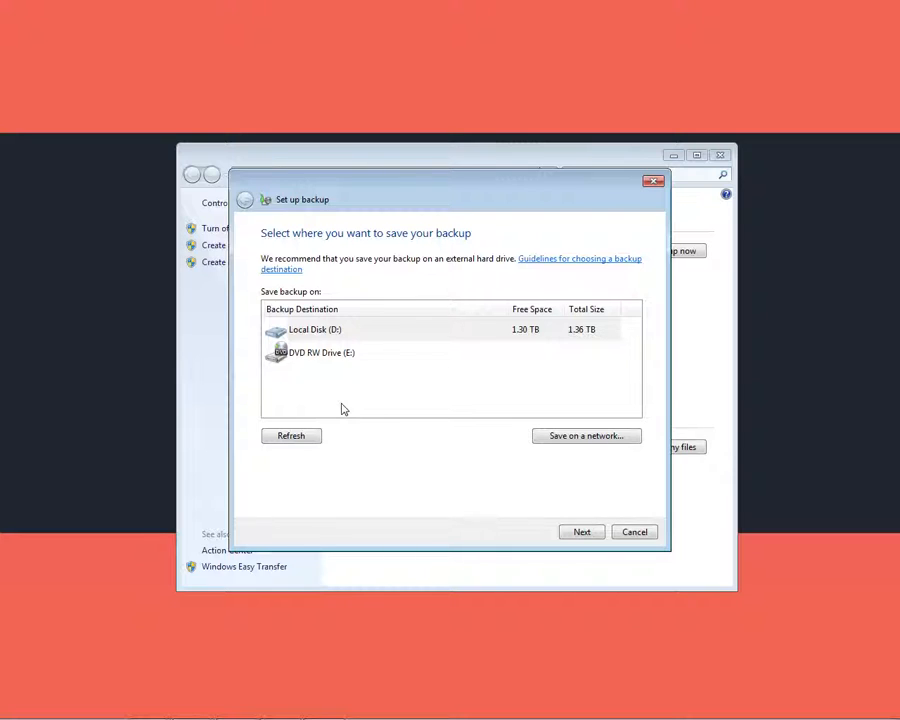
{"action": "left_click", "coordinate": [539, 439]}
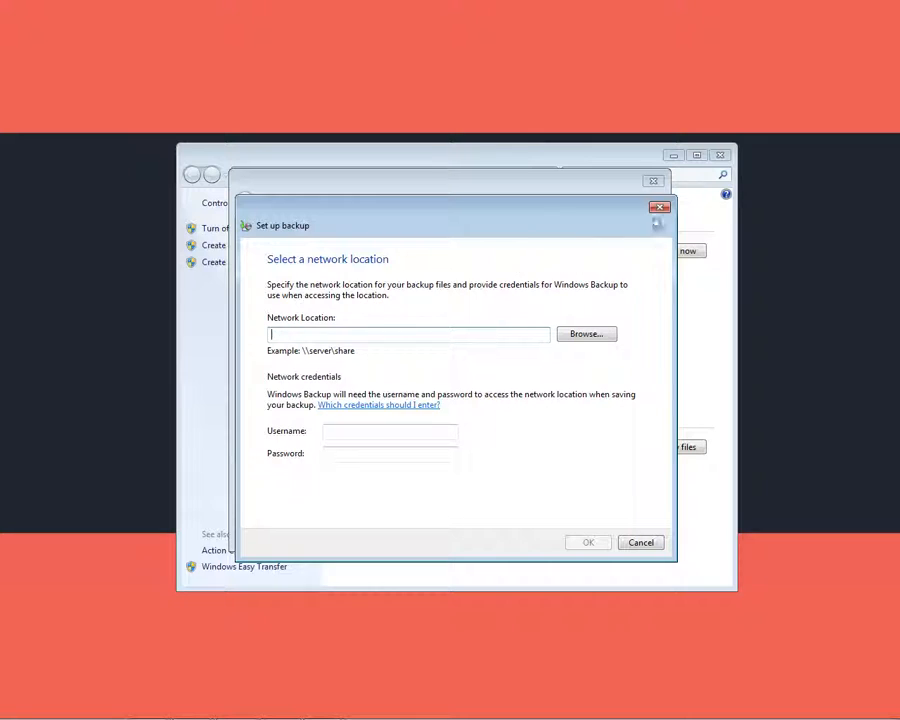
{"action": "left_click", "coordinate": [658, 210]}
{"action": "left_click", "coordinate": [515, 330]}
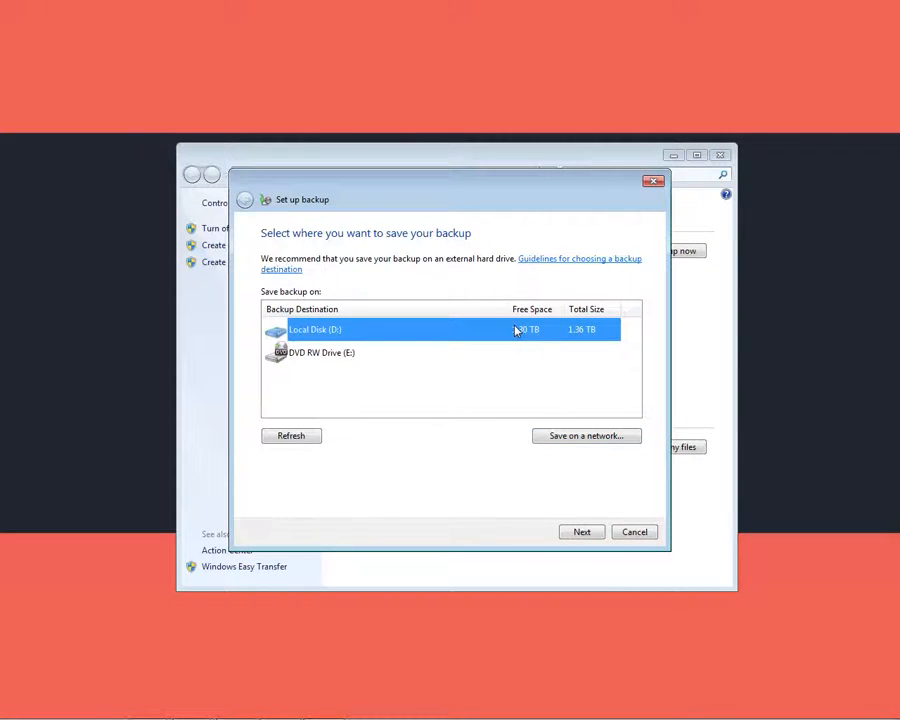
{"action": "left_click", "coordinate": [577, 532]}
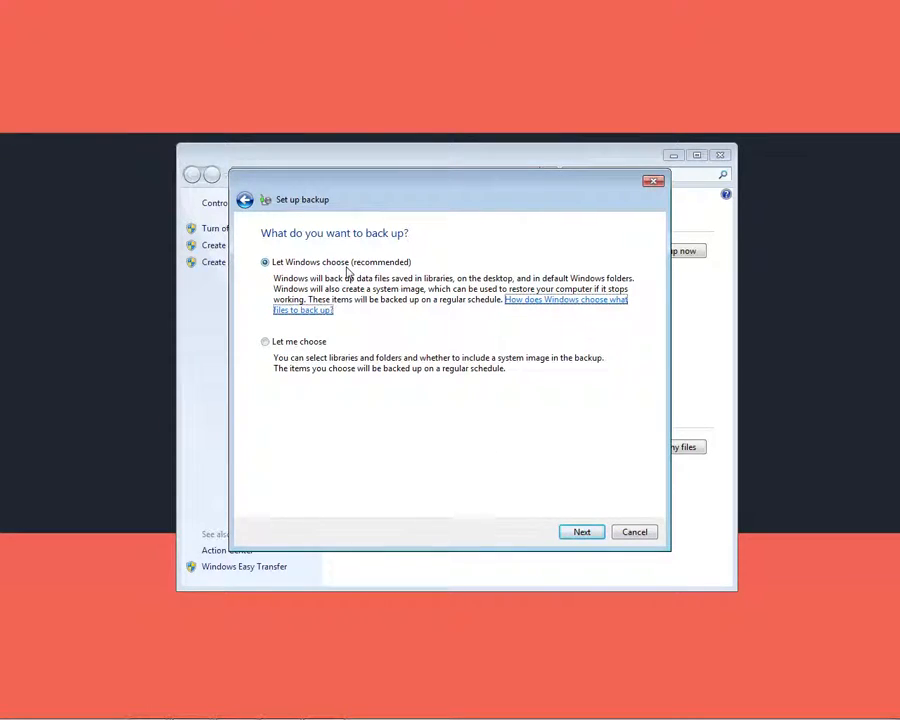
Choose to select the backup items manually, then cancel the backup setup.
{"action": "left_click", "coordinate": [265, 343]}
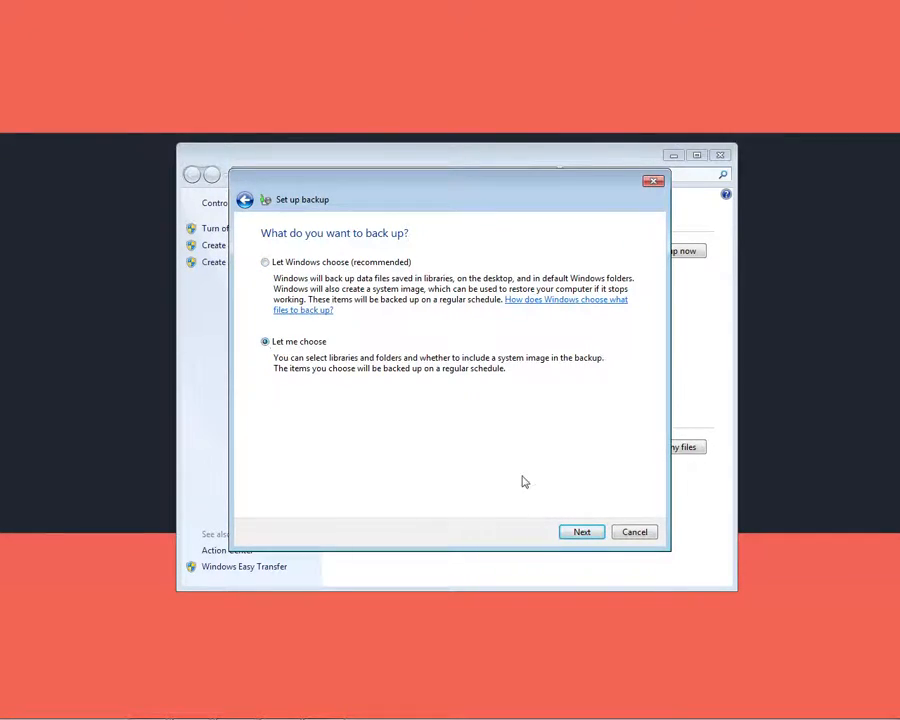
{"action": "left_click", "coordinate": [577, 533]}
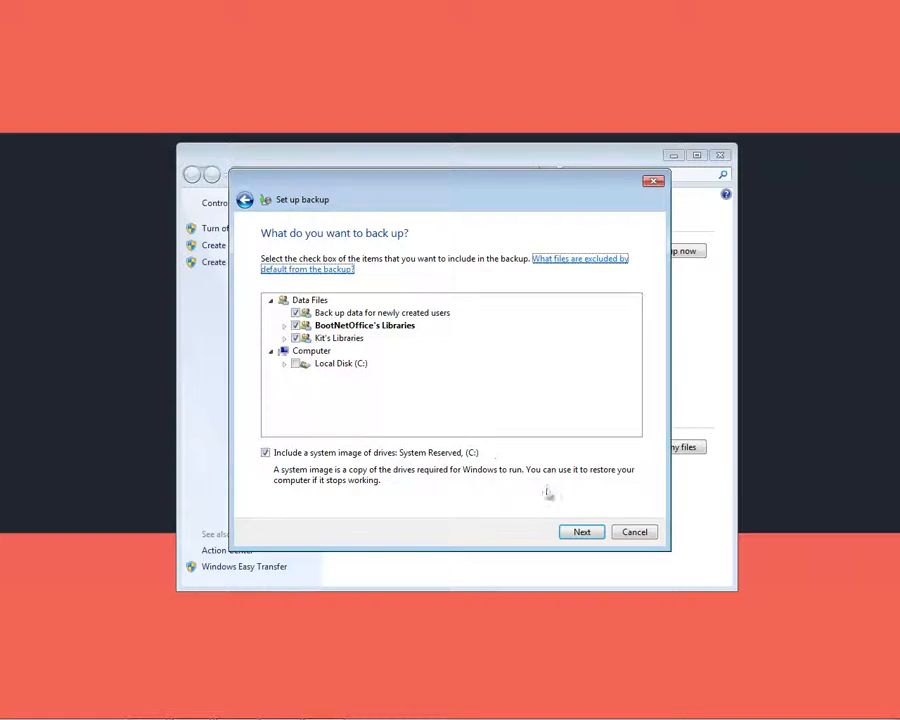
{"action": "left_click", "coordinate": [634, 532]}
Reopen the backup settings, choose Local Disk (D:) as destination and let Windows choose what to back up.
{"action": "left_click", "coordinate": [476, 401]}
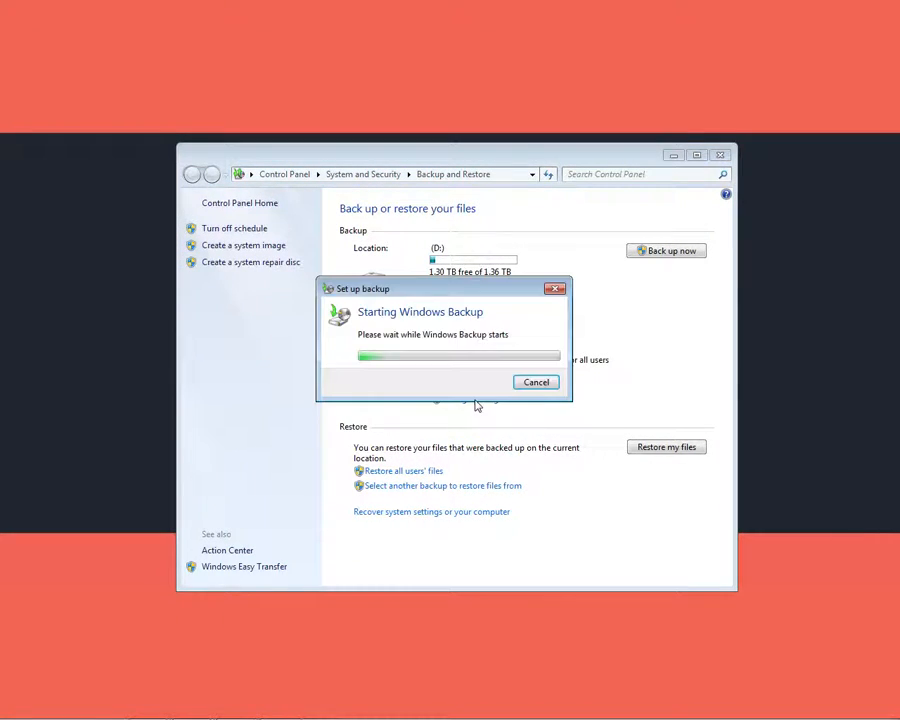
{"action": "left_click", "coordinate": [362, 330]}
{"action": "left_click", "coordinate": [582, 532]}
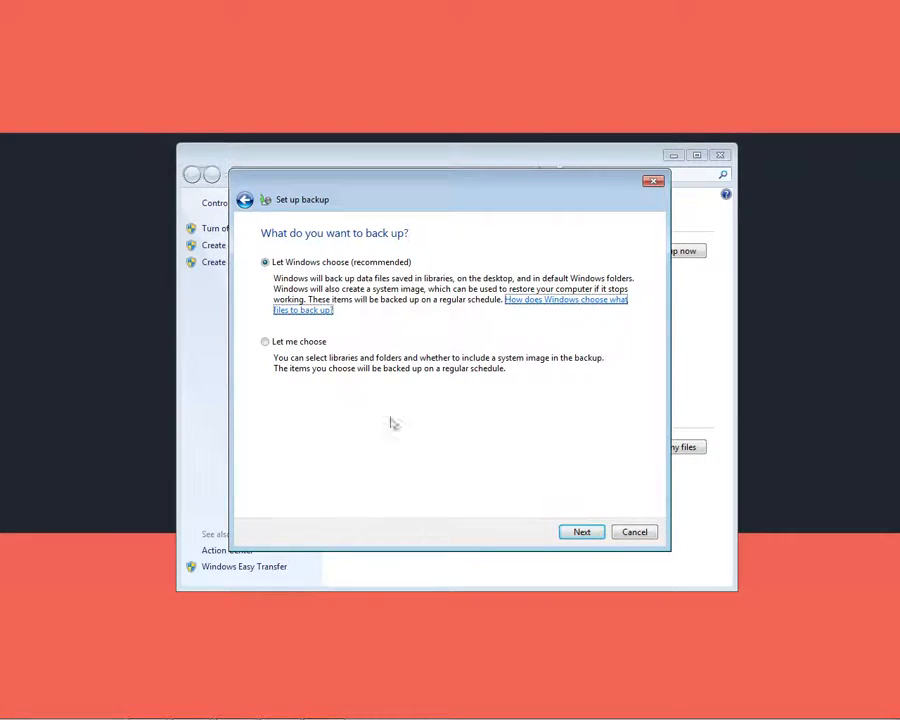
{"action": "left_click", "coordinate": [568, 531]}
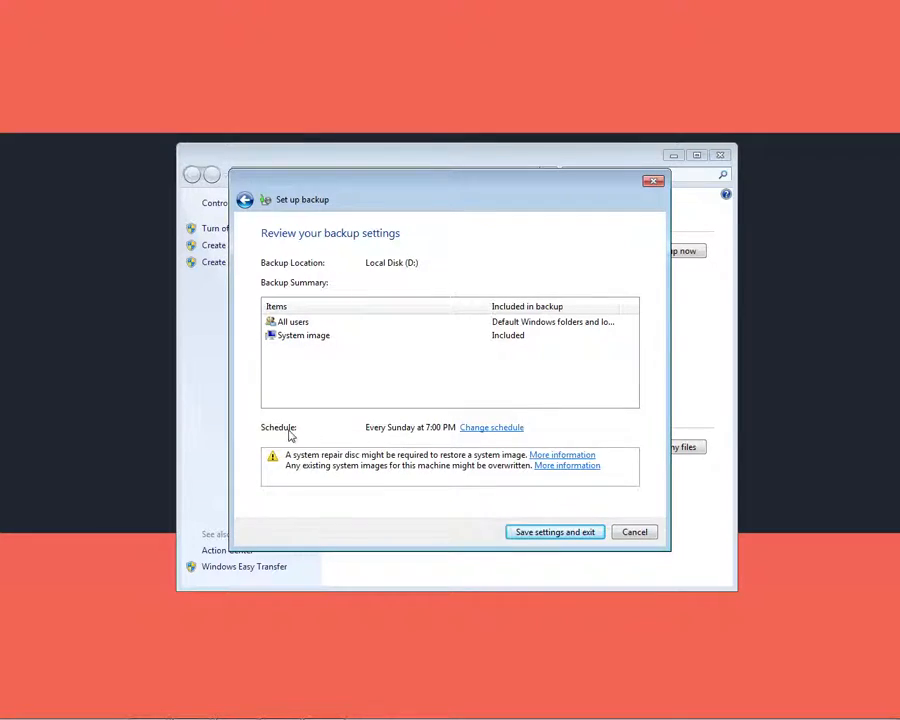
Change the backup schedule to run weekly on Sunday at 9:00 PM.
{"action": "left_click", "coordinate": [487, 430]}
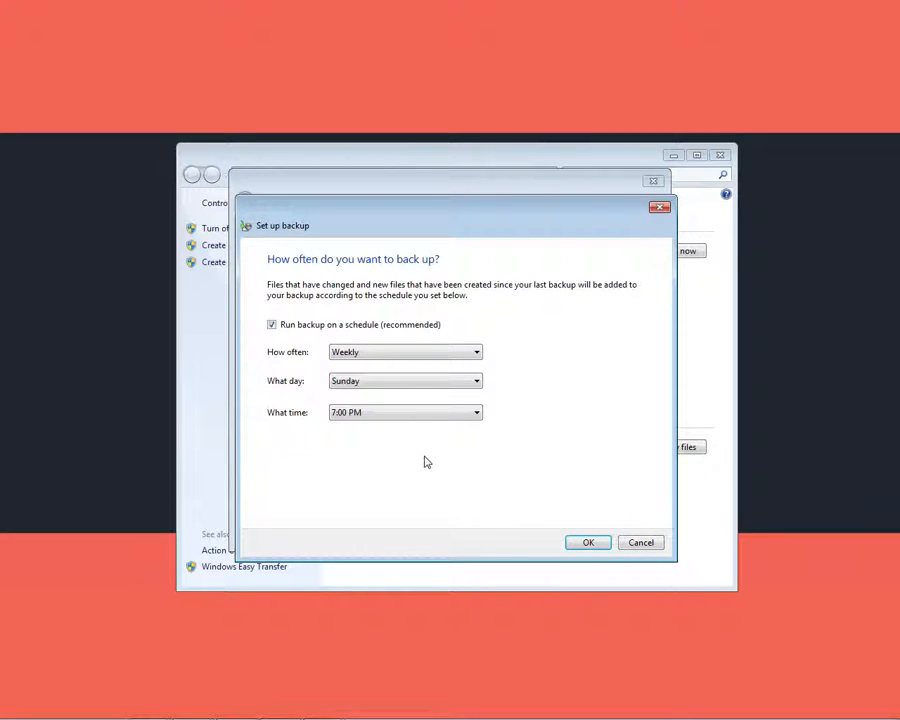
{"action": "left_click", "coordinate": [358, 355]}
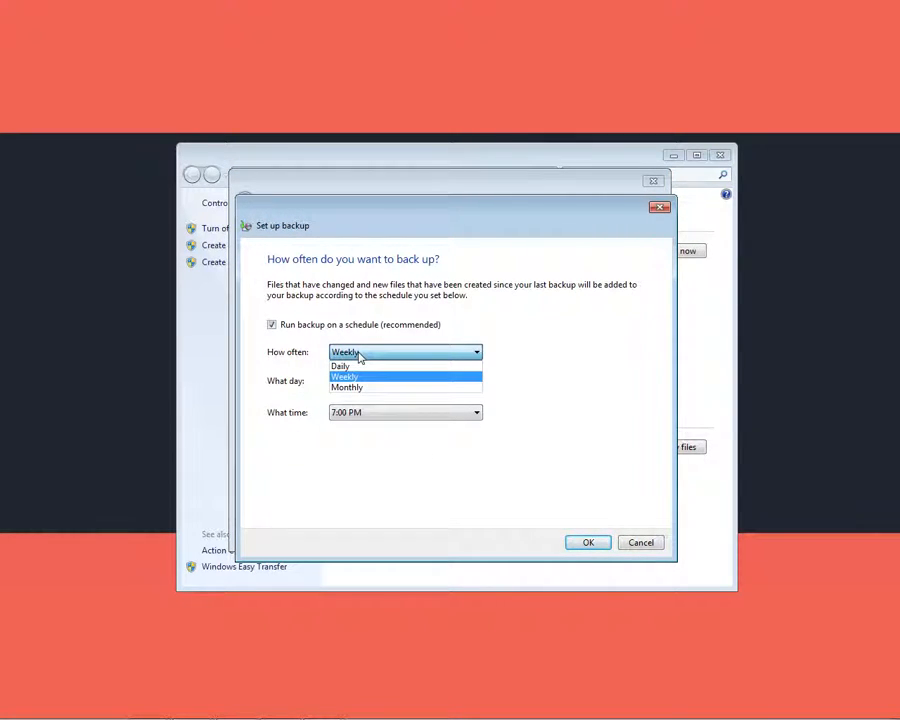
{"action": "left_click", "coordinate": [359, 356]}
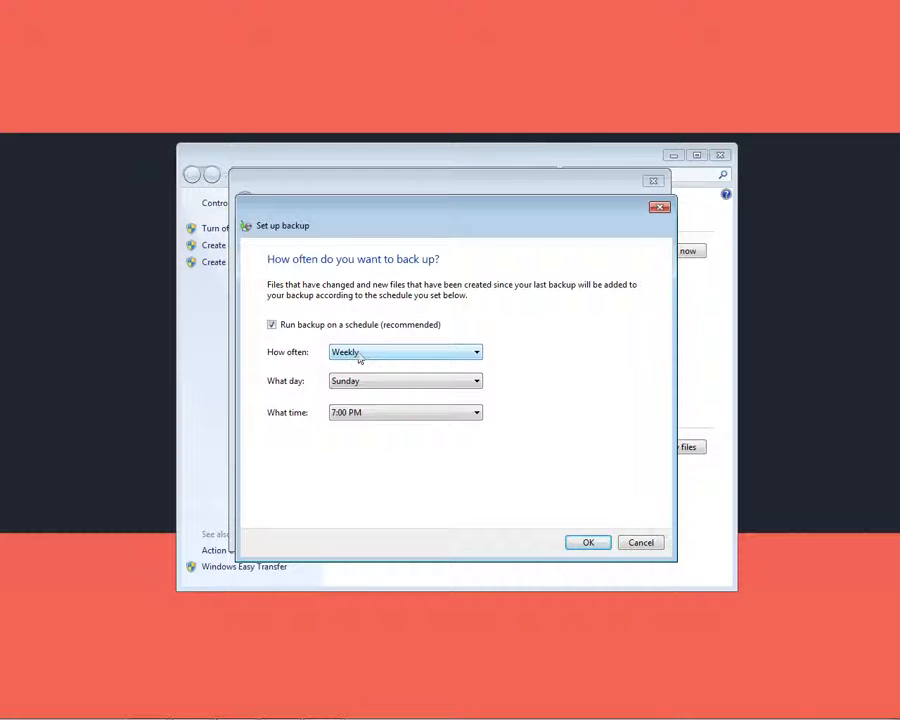
{"action": "left_click", "coordinate": [362, 381]}
{"action": "left_click", "coordinate": [362, 382]}
{"action": "left_click", "coordinate": [362, 384]}
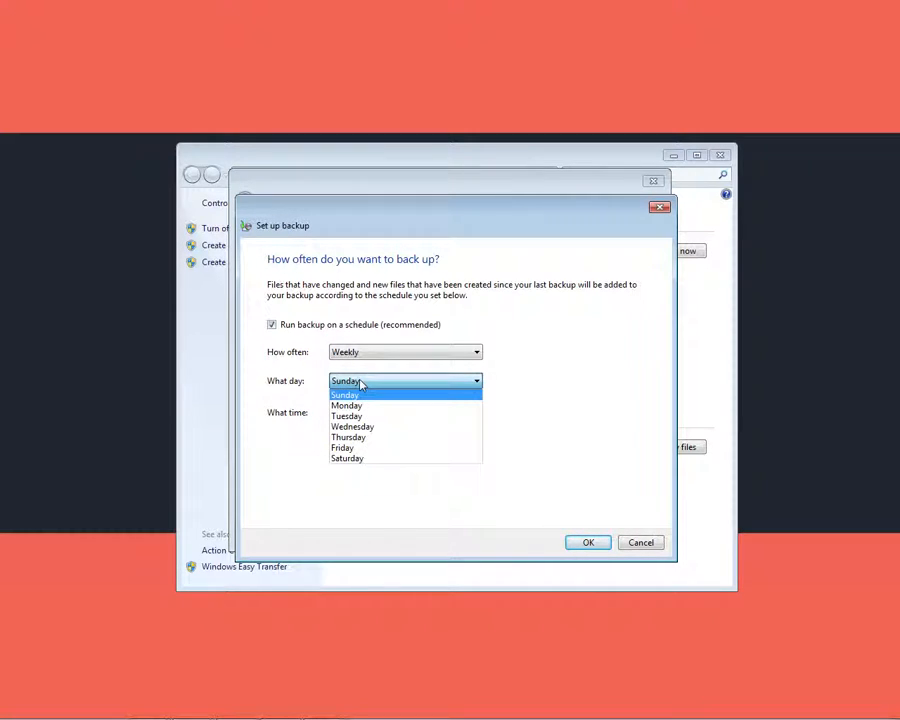
{"action": "left_click", "coordinate": [362, 384]}
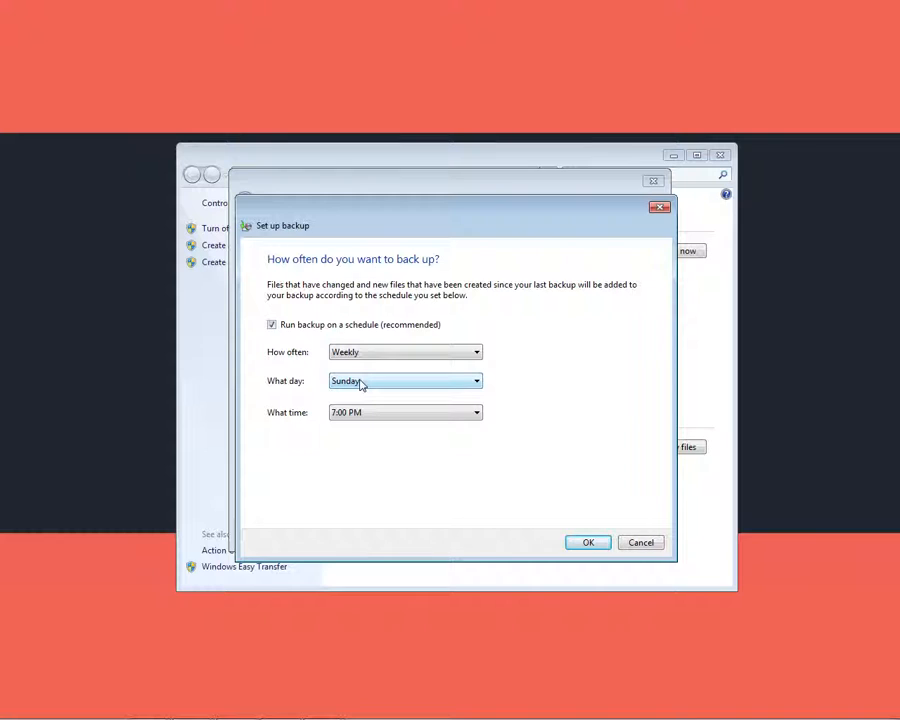
{"action": "left_click", "coordinate": [361, 383]}
{"action": "left_click", "coordinate": [361, 383]}
{"action": "left_click", "coordinate": [366, 413]}
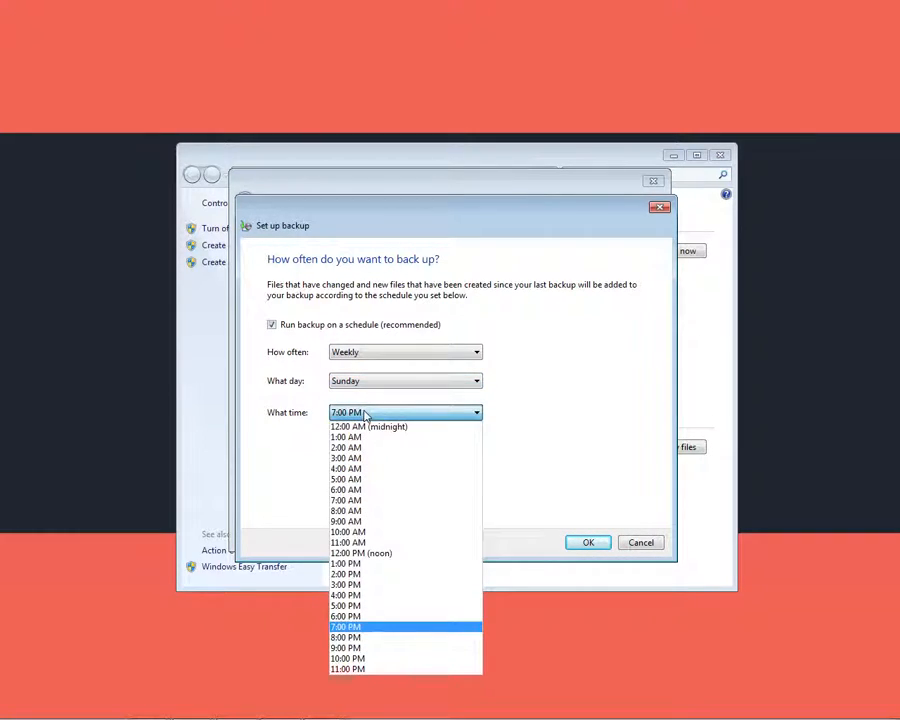
{"action": "left_click", "coordinate": [390, 649]}
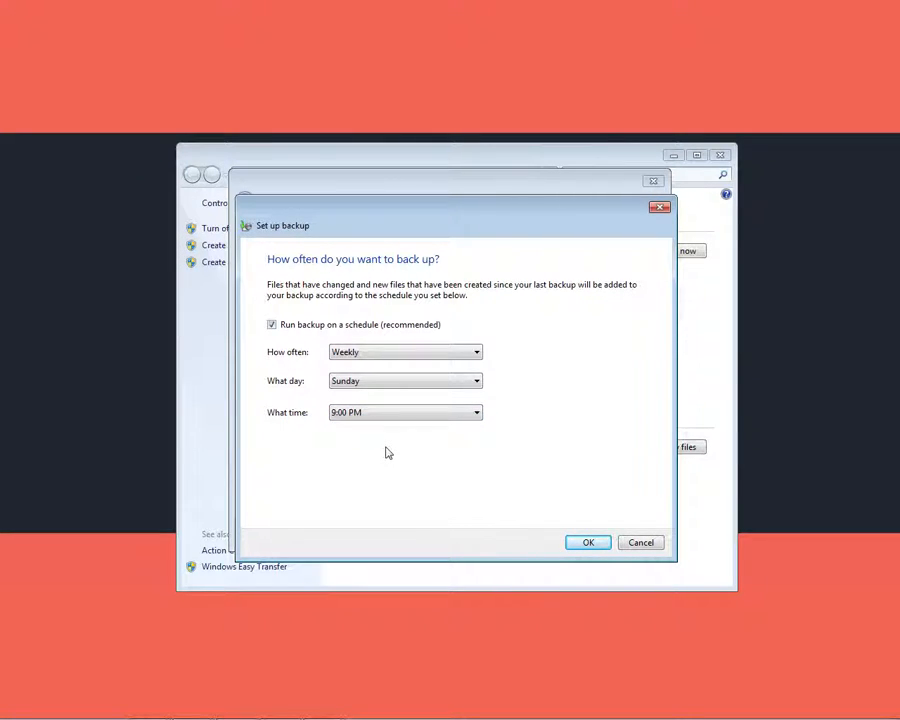
{"action": "left_click", "coordinate": [574, 542]}
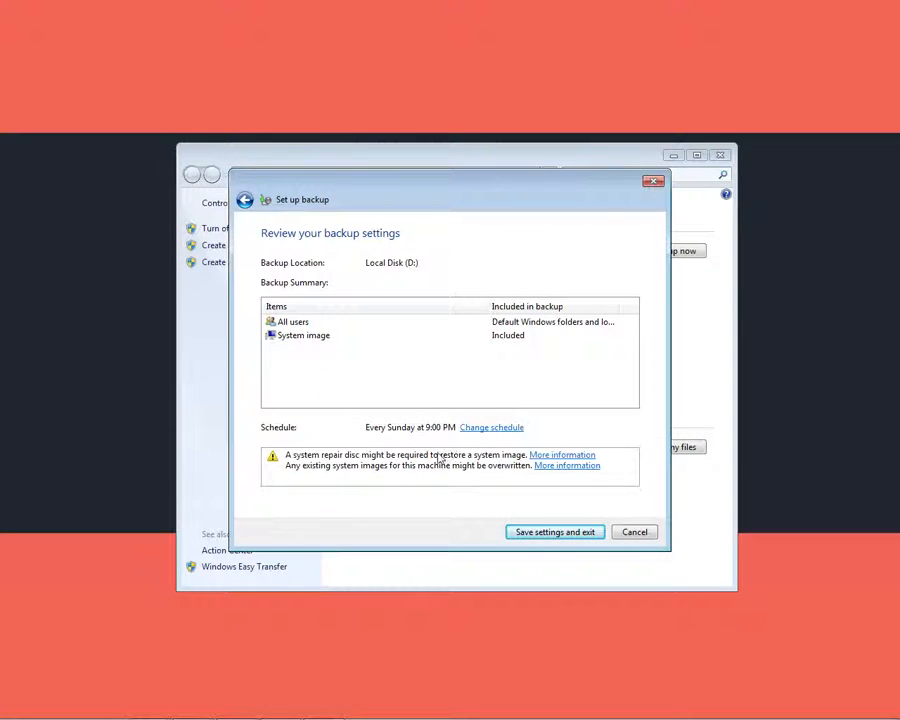
Save the backup settings and start a backup immediately.
{"action": "left_click", "coordinate": [560, 533]}
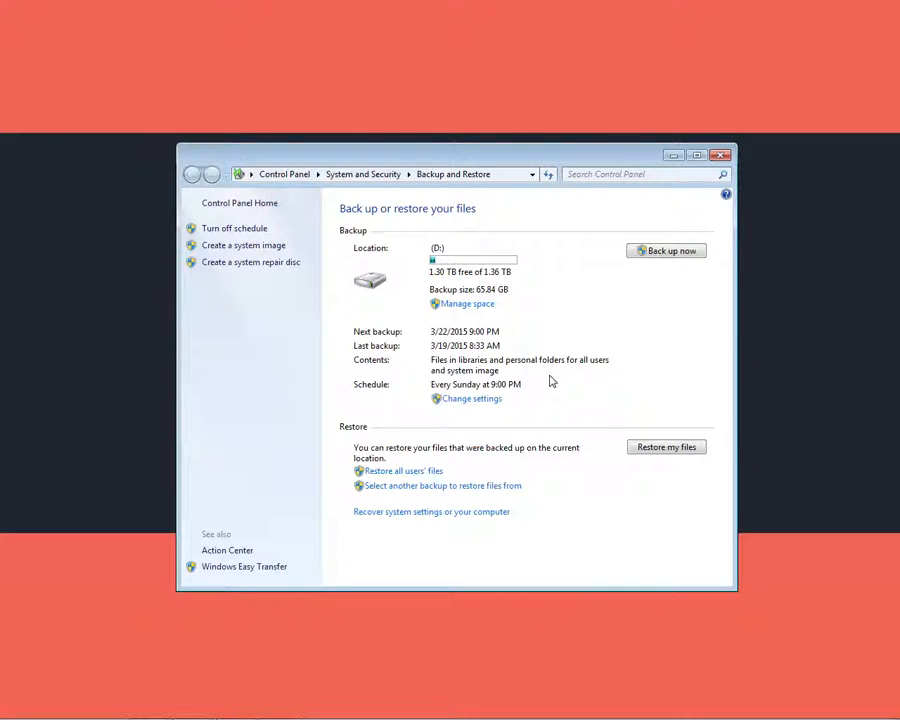
{"action": "left_click", "coordinate": [655, 258]}
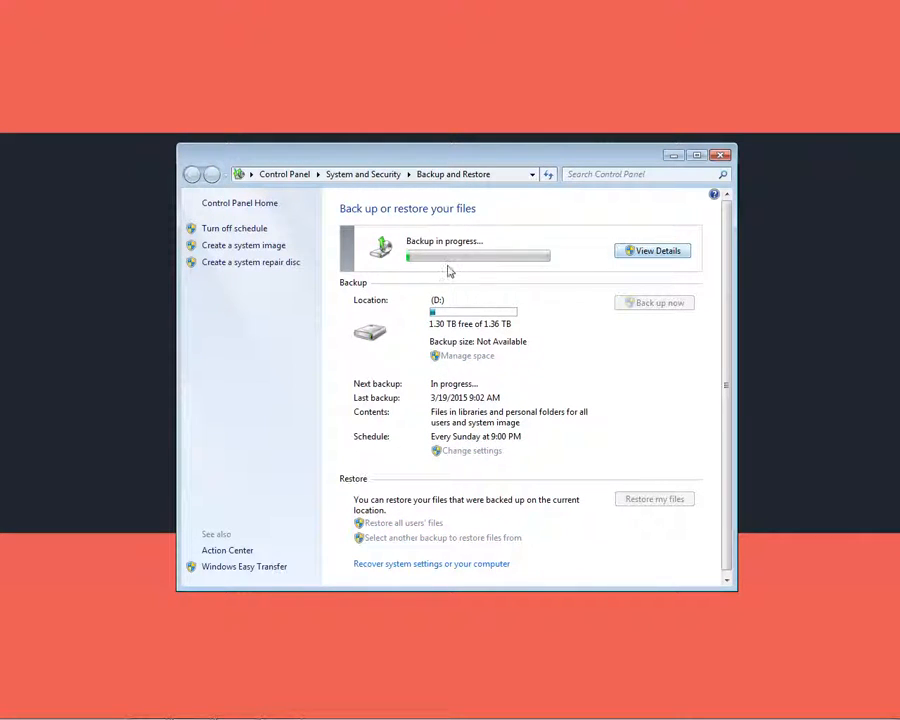
Open the running backup's progress details, then close that window.
{"action": "left_click", "coordinate": [652, 251]}
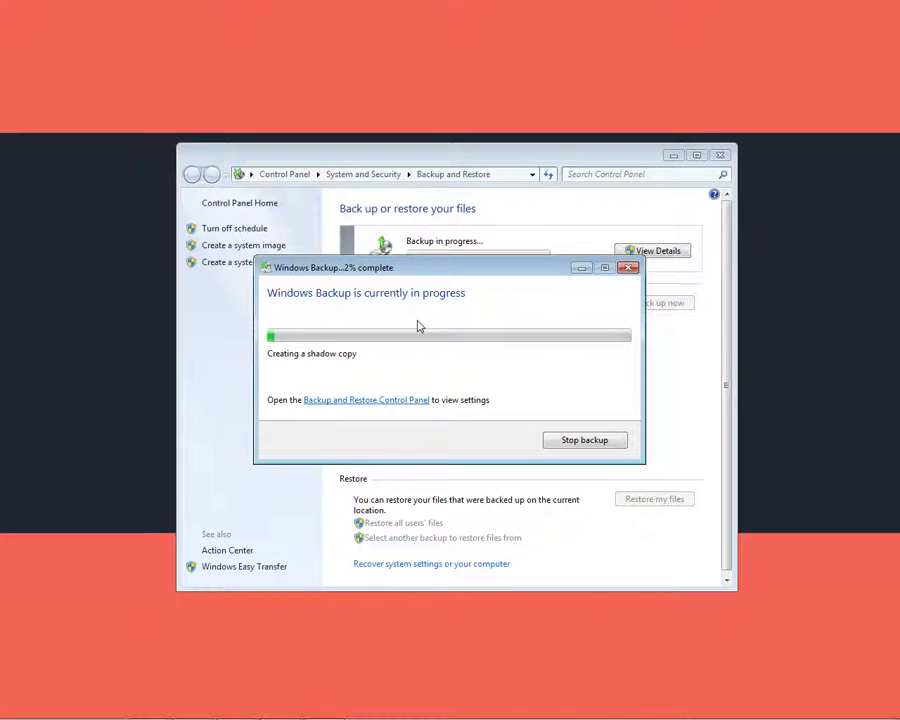
{"action": "left_click", "coordinate": [616, 270]}
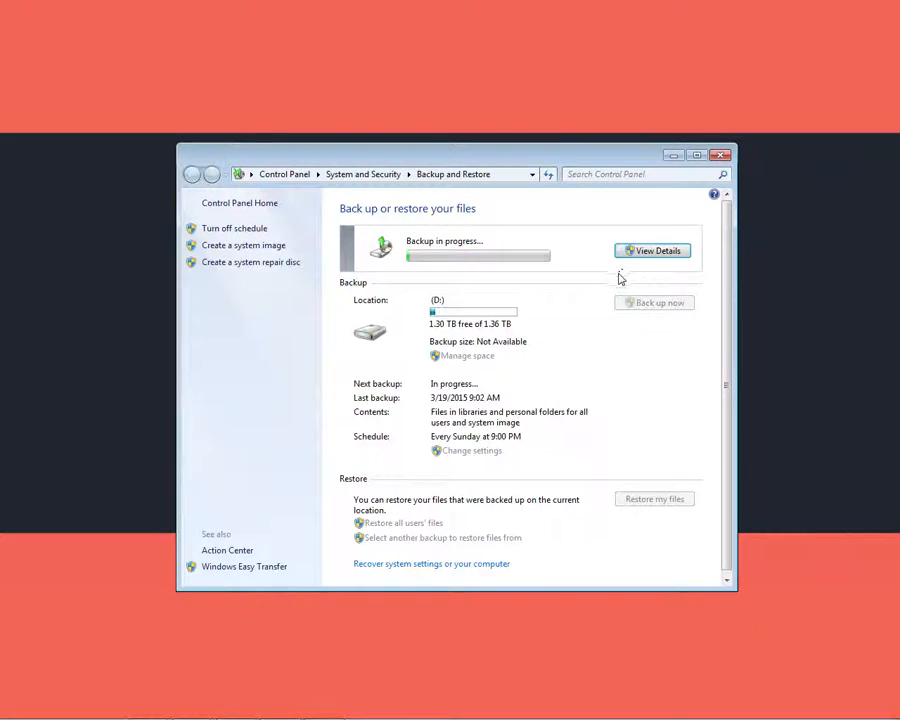